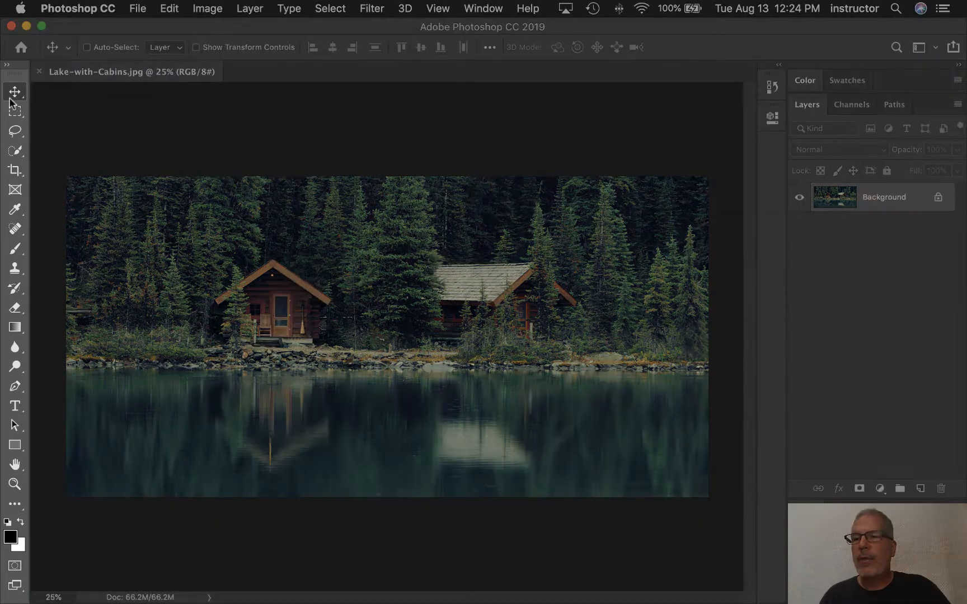
# Step: Crop the lake photo freehand to a tighter frame around the two cabins and commit the crop
pyautogui.click(16, 171)
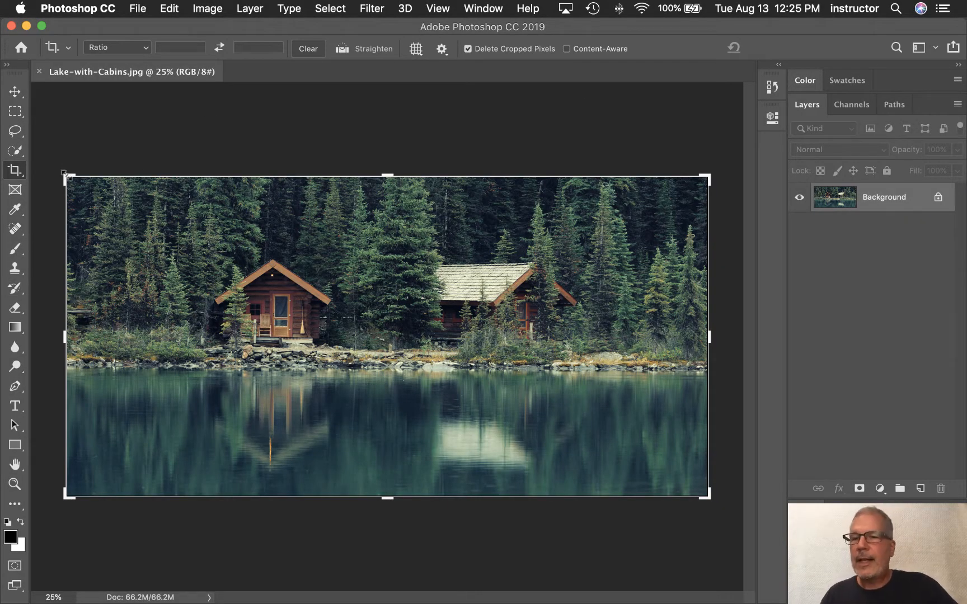
pyautogui.moveTo(63, 174); pyautogui.dragTo(120, 197)
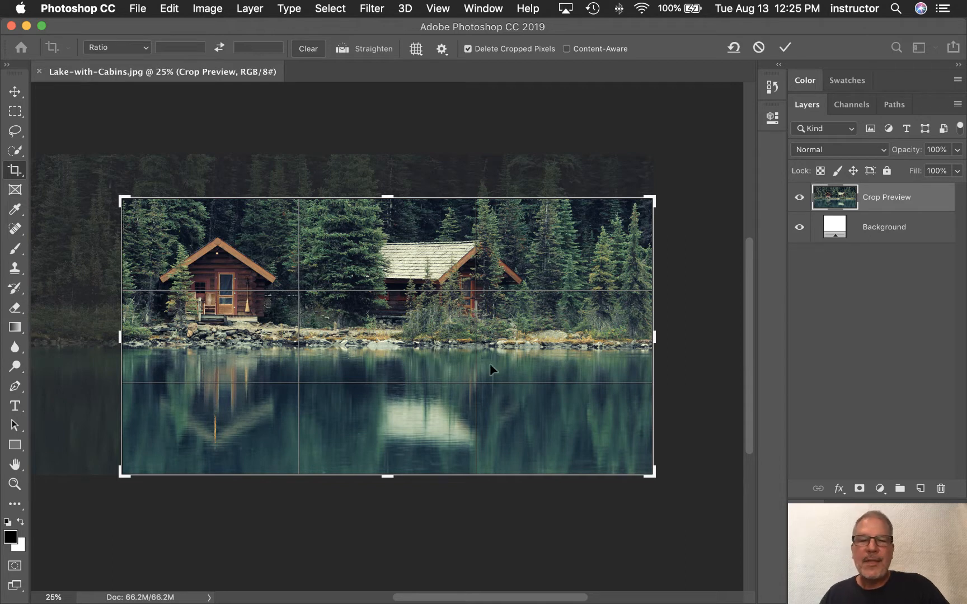
pyautogui.moveTo(548, 426); pyautogui.dragTo(571, 455)
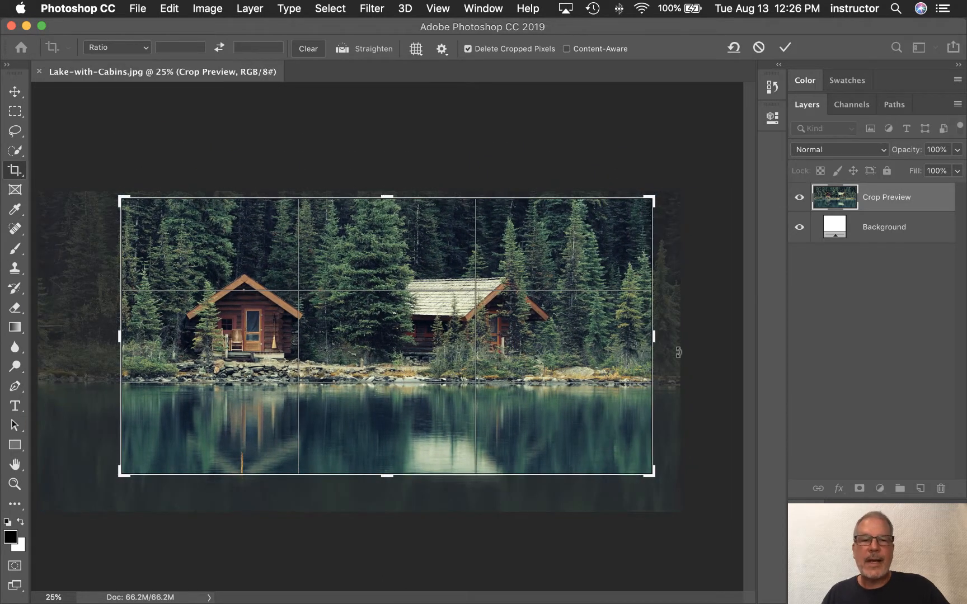
pyautogui.moveTo(653, 338); pyautogui.dragTo(598, 338)
pyautogui.moveTo(593, 204); pyautogui.dragTo(573, 218)
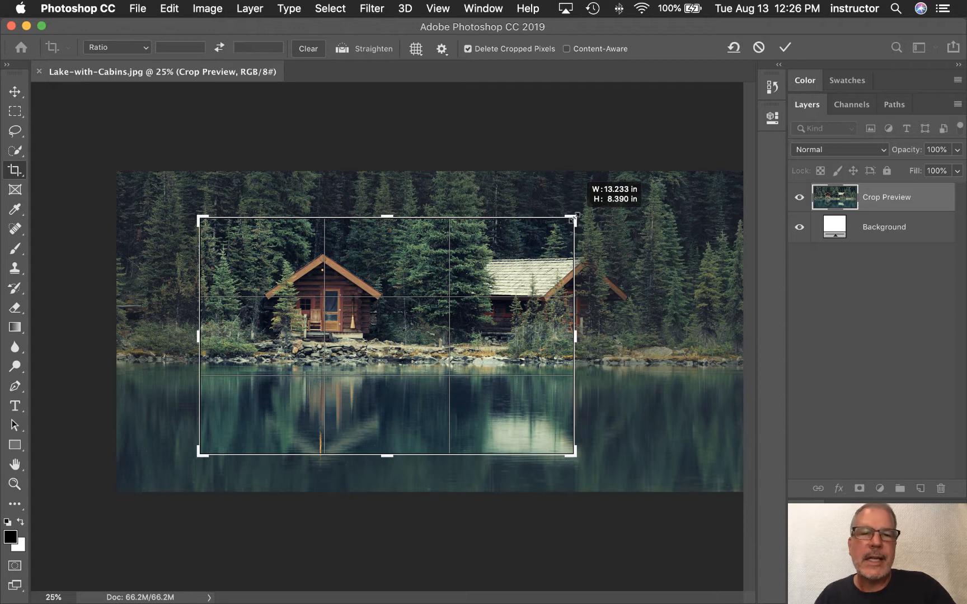
pyautogui.moveTo(574, 217); pyautogui.dragTo(590, 204)
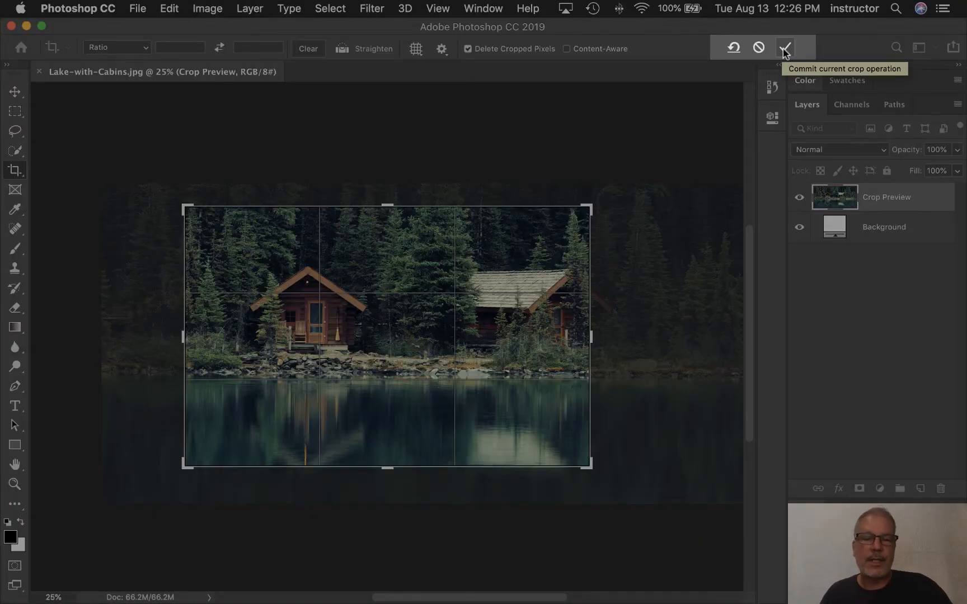
pyautogui.click(785, 50)
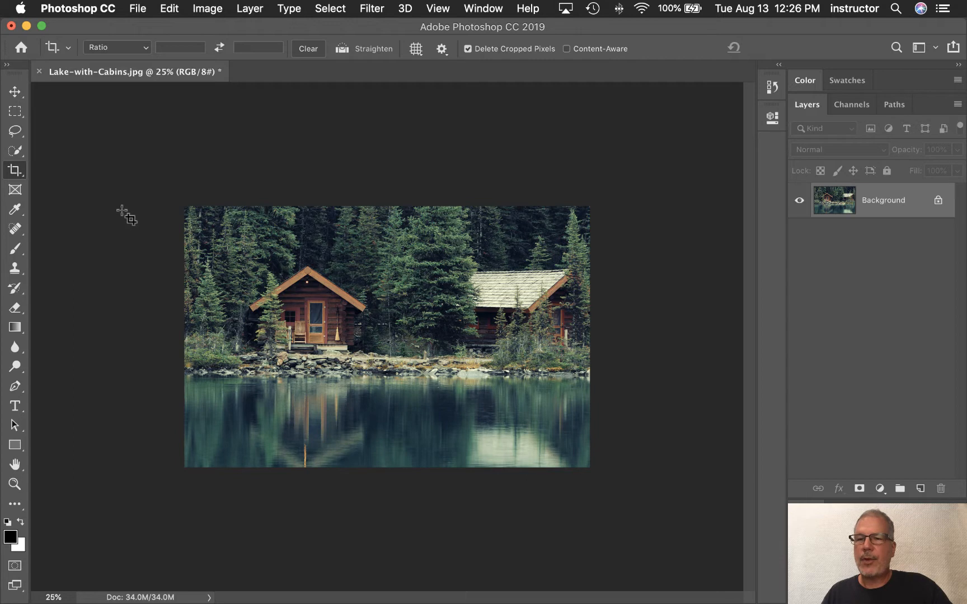
# Step: Extend the crop frame beyond the photo's edges to add a white border, apply it, and revert the file to its saved version
pyautogui.click(249, 234)
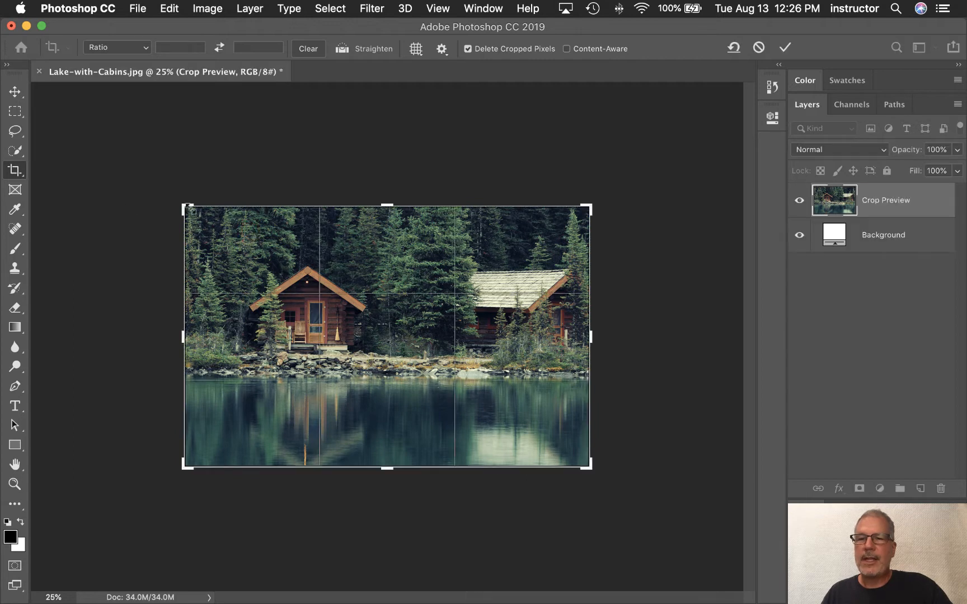
pyautogui.moveTo(183, 205); pyautogui.dragTo(162, 197)
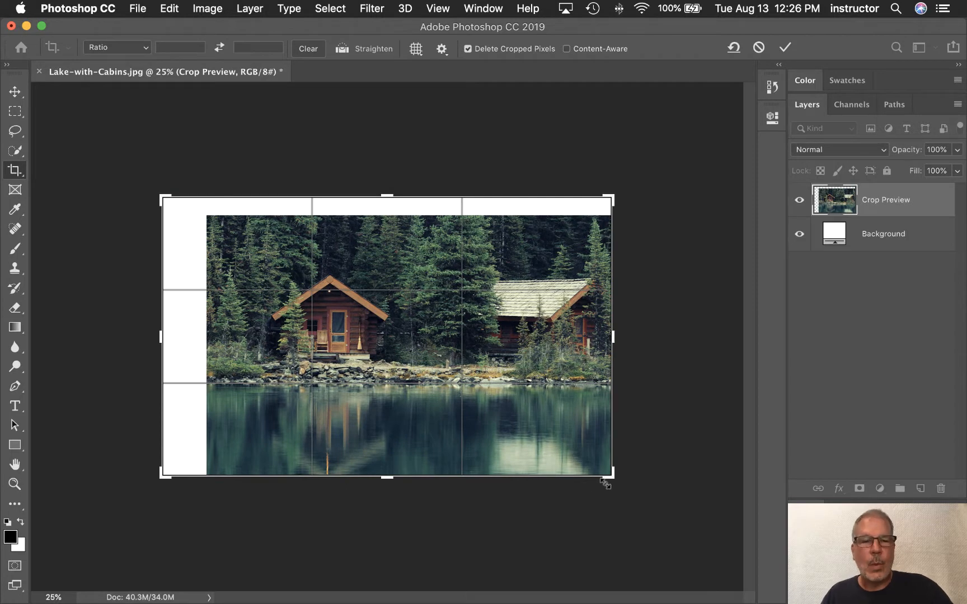
pyautogui.moveTo(613, 477); pyautogui.dragTo(625, 485)
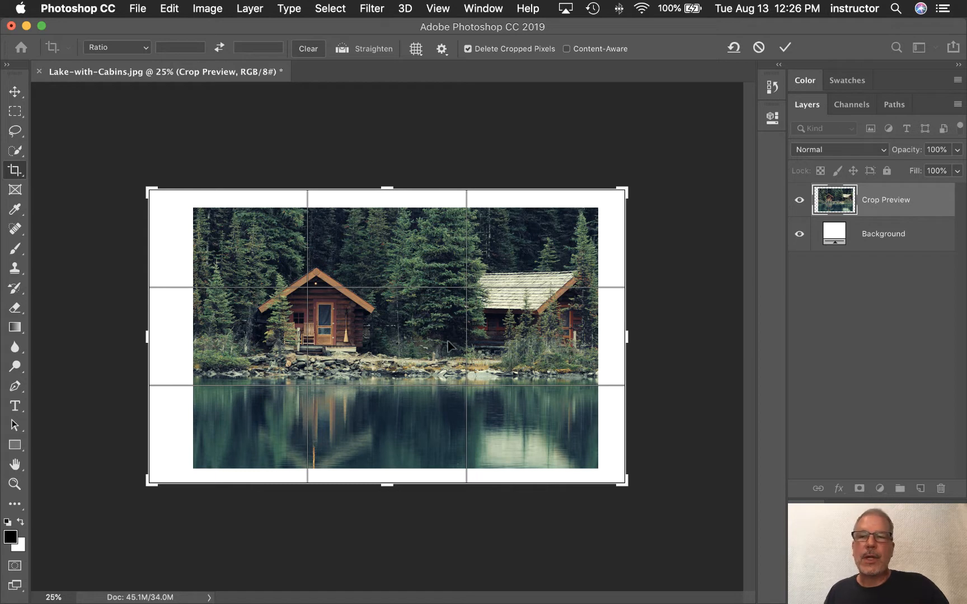
pyautogui.click(15, 91)
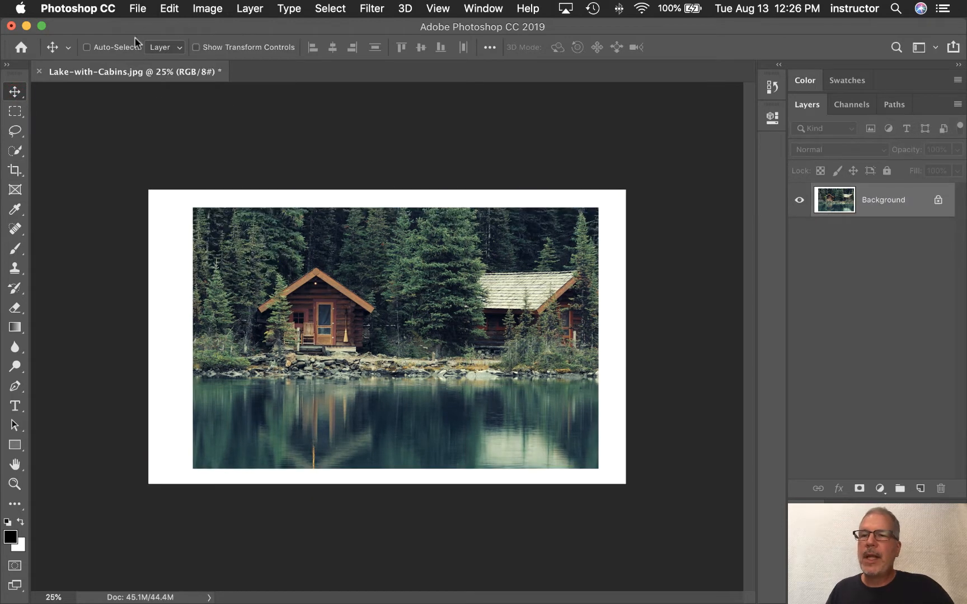
pyautogui.click(136, 8)
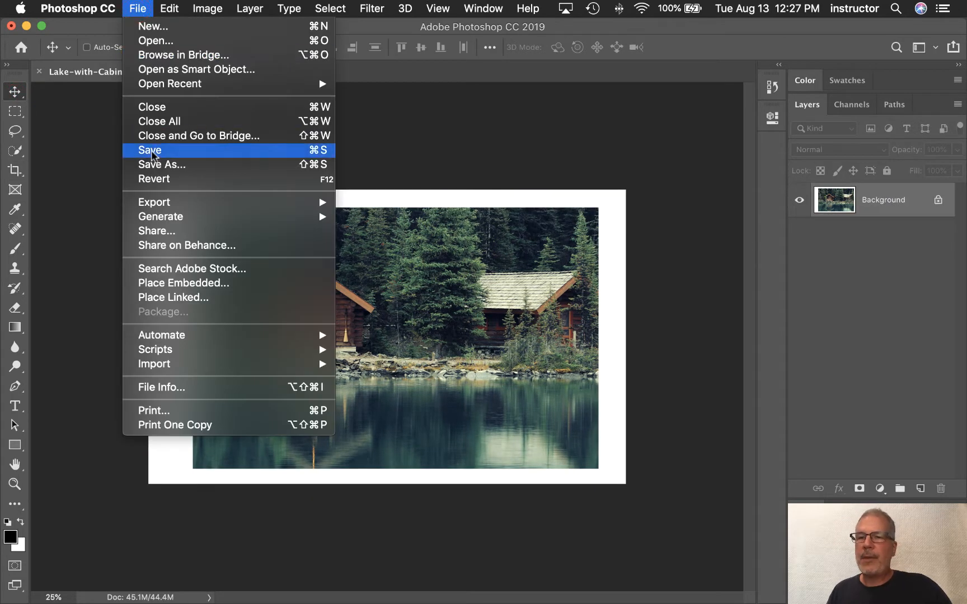
pyautogui.click(157, 181)
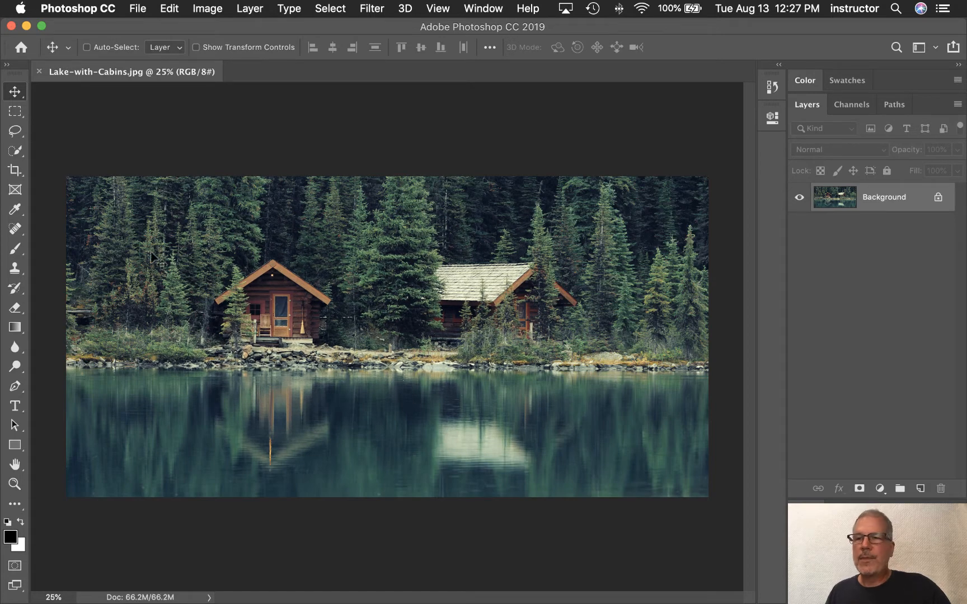
# Step: Frame both cabins closely with a new freehand crop and set the crop guides to Auto Show Overlay
pyautogui.click(14, 171)
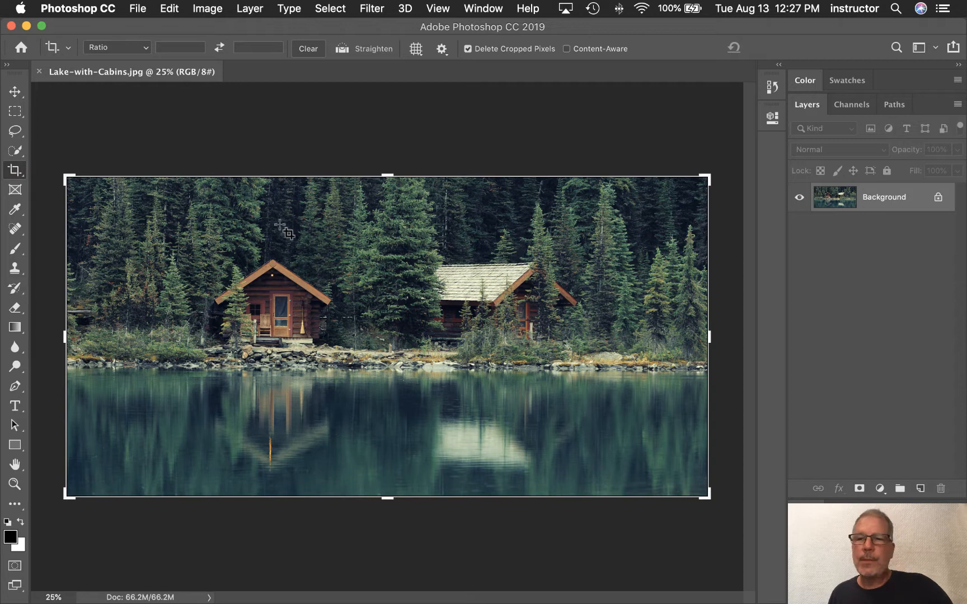
pyautogui.click(65, 178)
pyautogui.moveTo(65, 178); pyautogui.dragTo(140, 192)
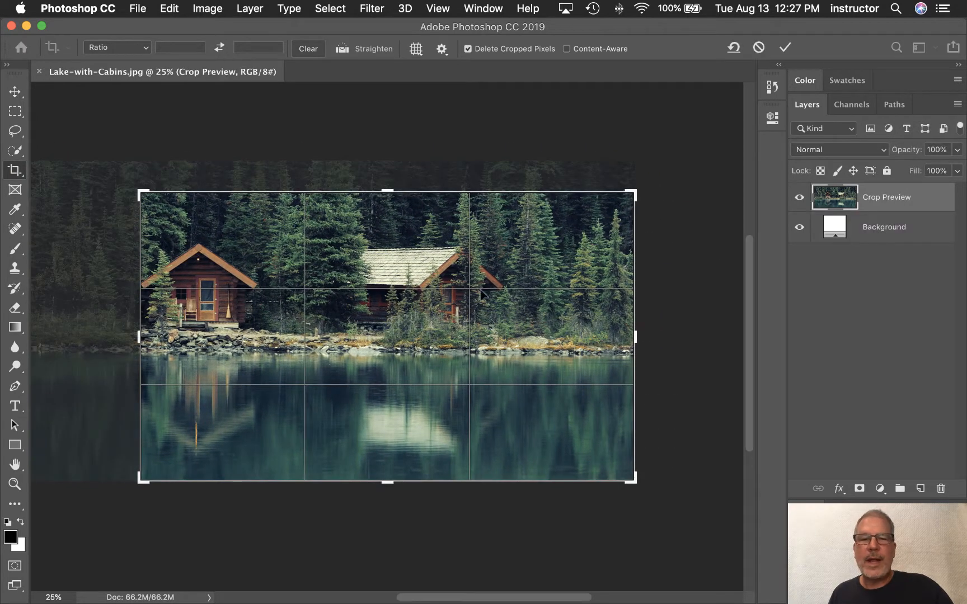
pyautogui.moveTo(631, 479); pyautogui.dragTo(578, 461)
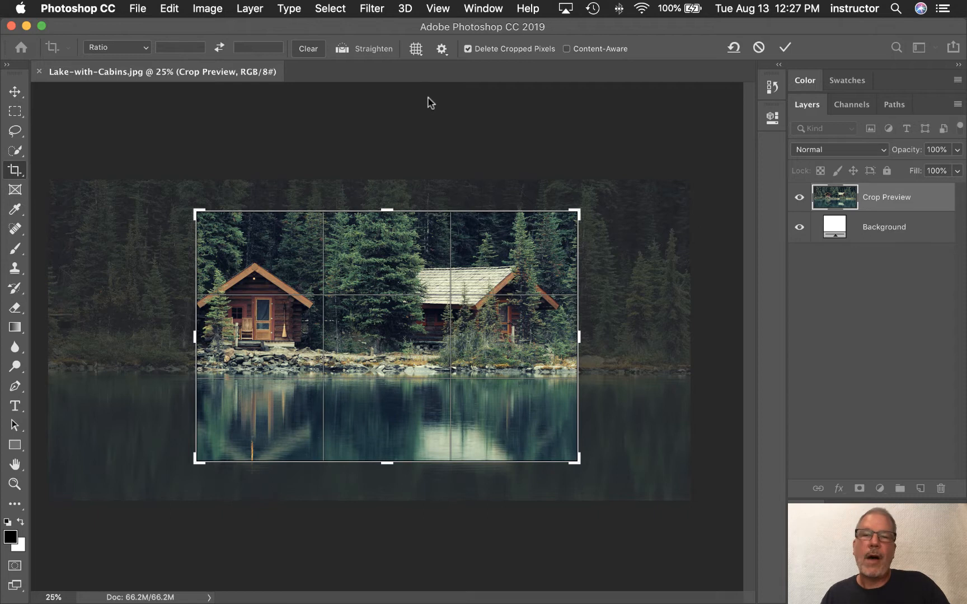
pyautogui.click(416, 49)
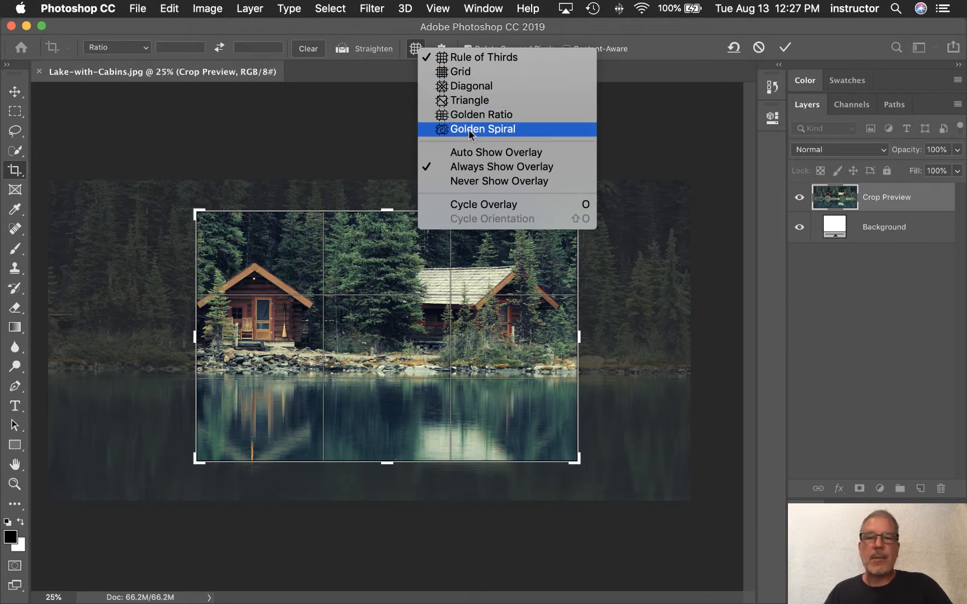
pyautogui.click(524, 151)
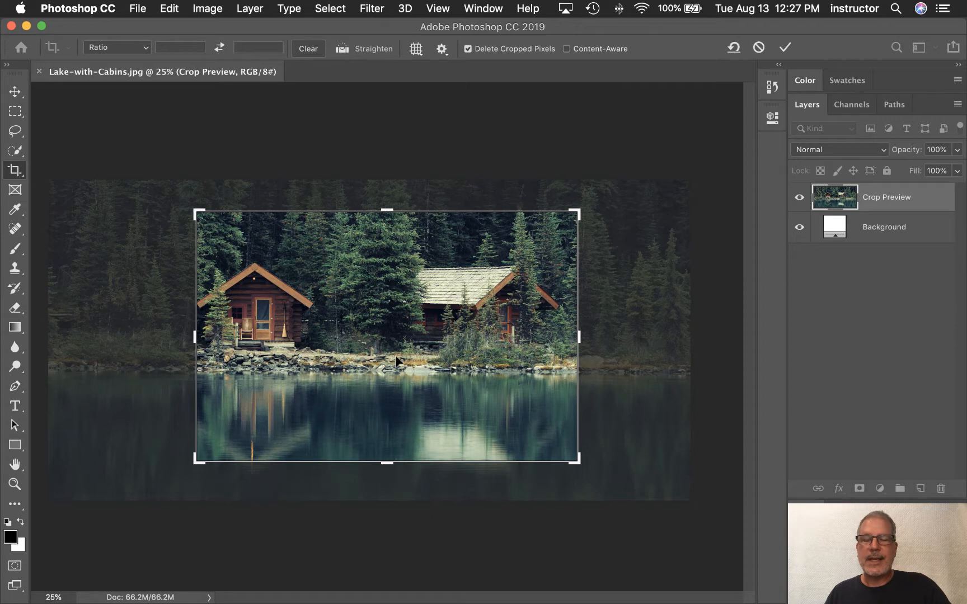
# Step: Readjust the crop frame around the photo's left cabin, turn off Delete Cropped Pixels, and commit the crop
pyautogui.moveTo(196, 212); pyautogui.dragTo(166, 201)
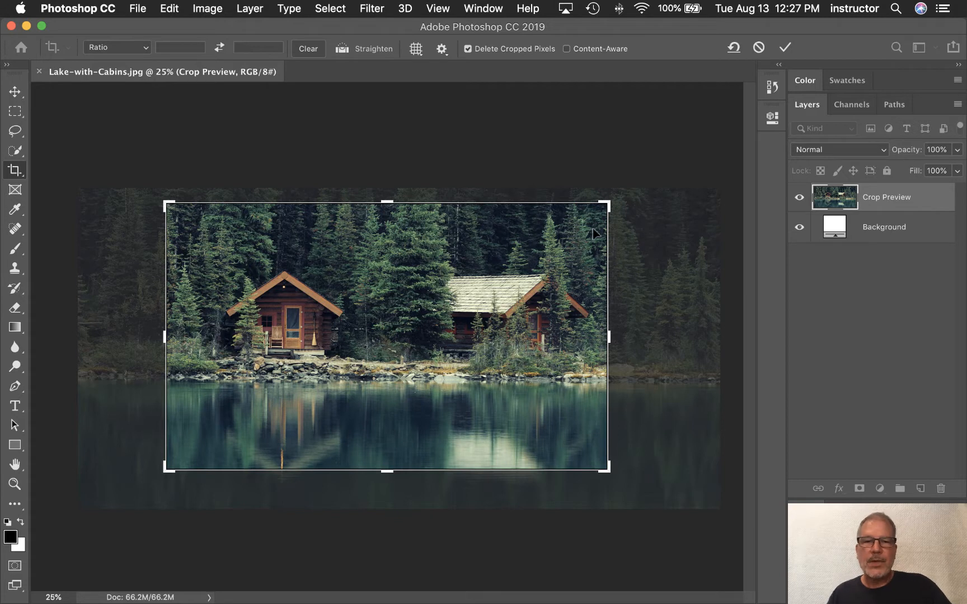
pyautogui.moveTo(608, 205); pyautogui.dragTo(601, 207)
pyautogui.moveTo(602, 207); pyautogui.dragTo(582, 223)
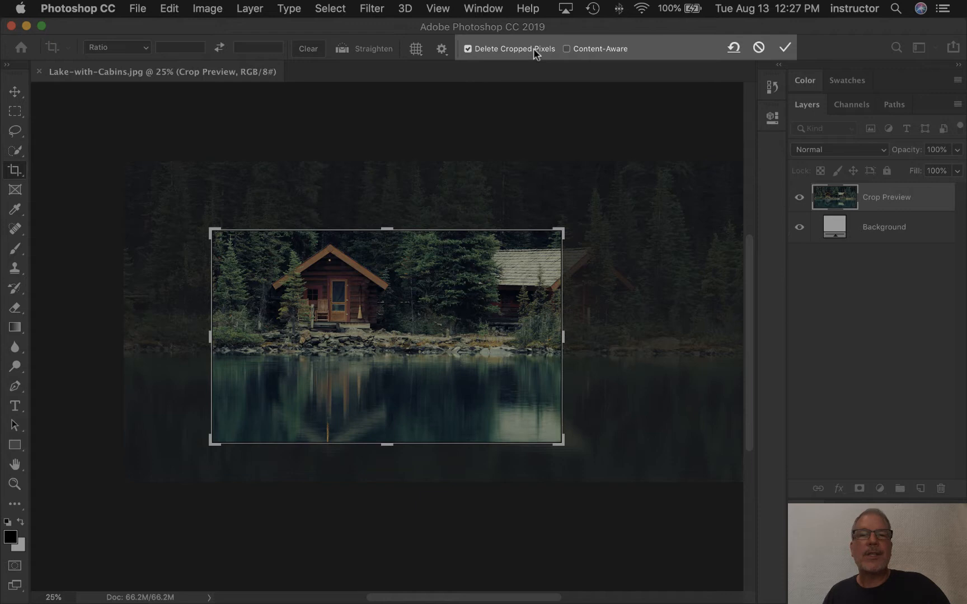
pyautogui.click(467, 50)
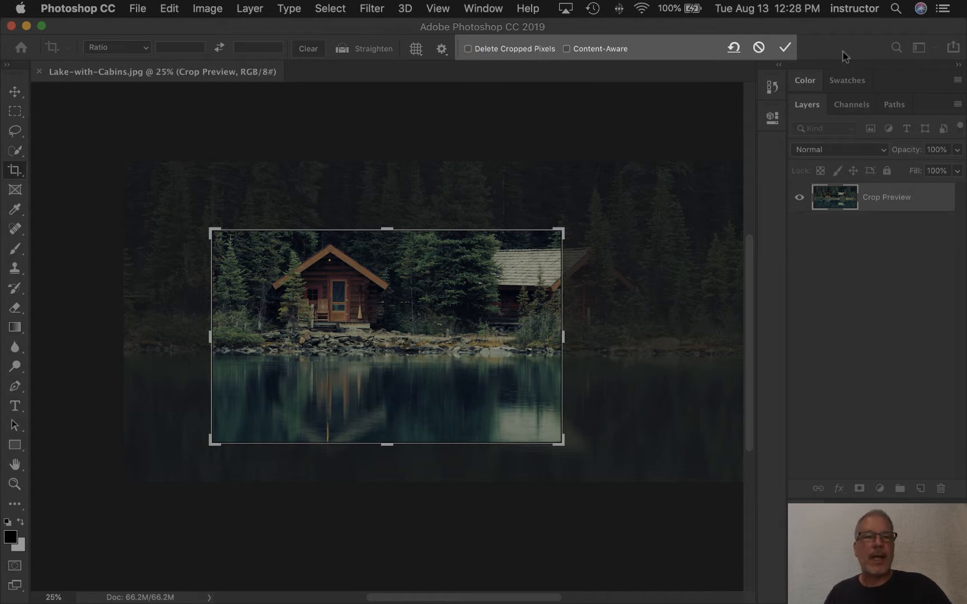
pyautogui.click(786, 50)
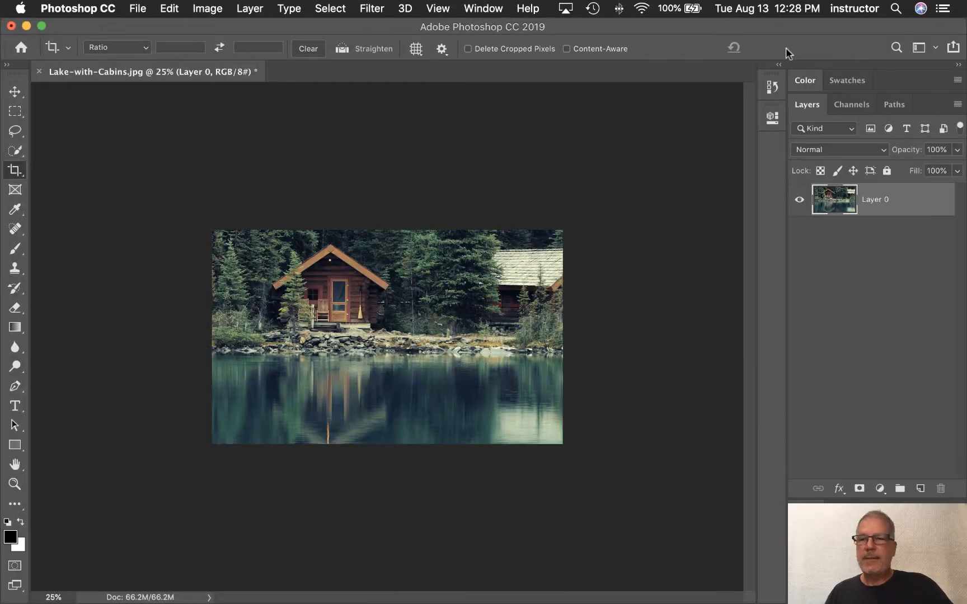
# Step: Reposition the photo layer within the cropped canvas using the Move tool, and revert the file to its saved version
pyautogui.click(15, 92)
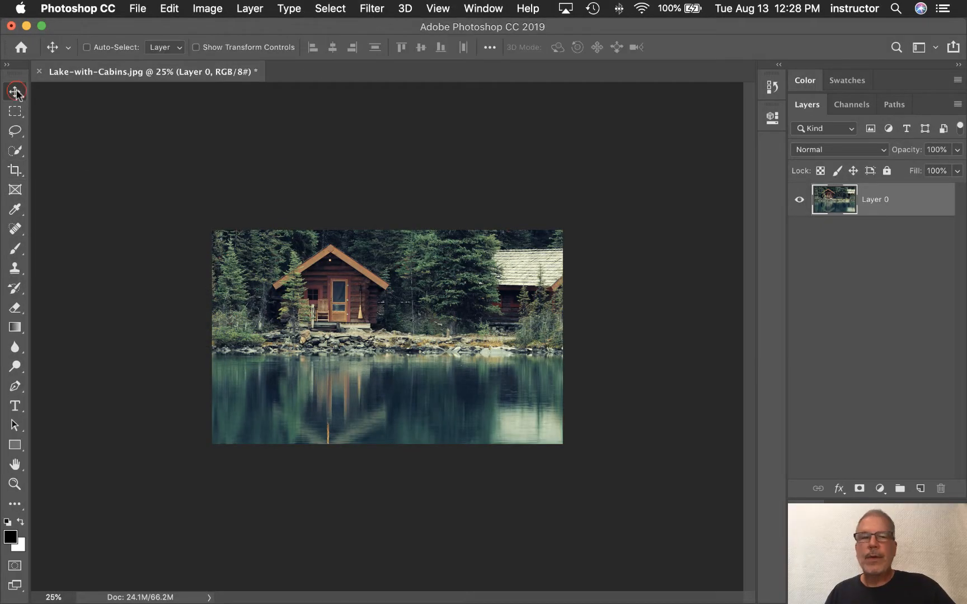
pyautogui.moveTo(402, 314); pyautogui.dragTo(552, 369)
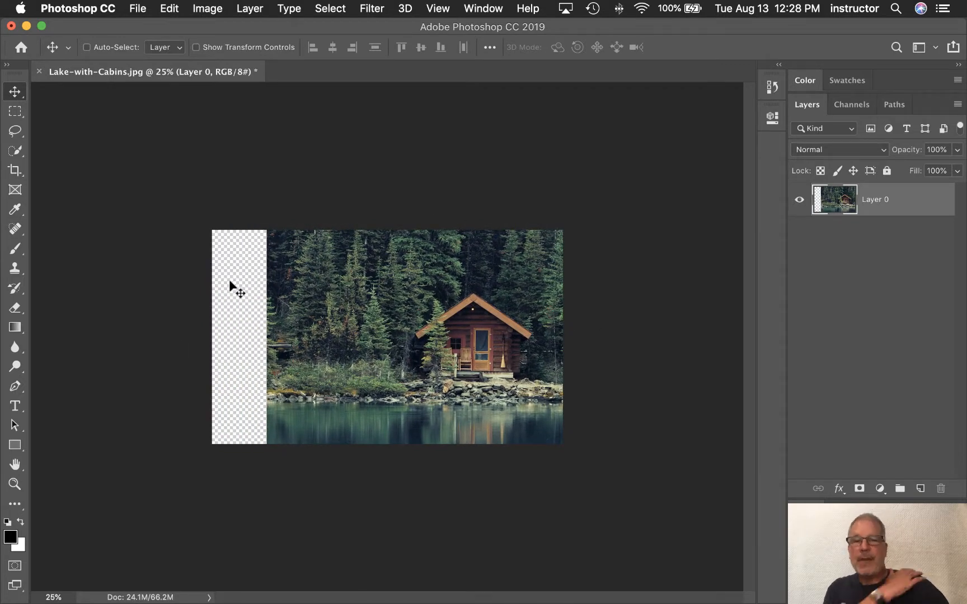
pyautogui.moveTo(426, 323); pyautogui.dragTo(276, 302)
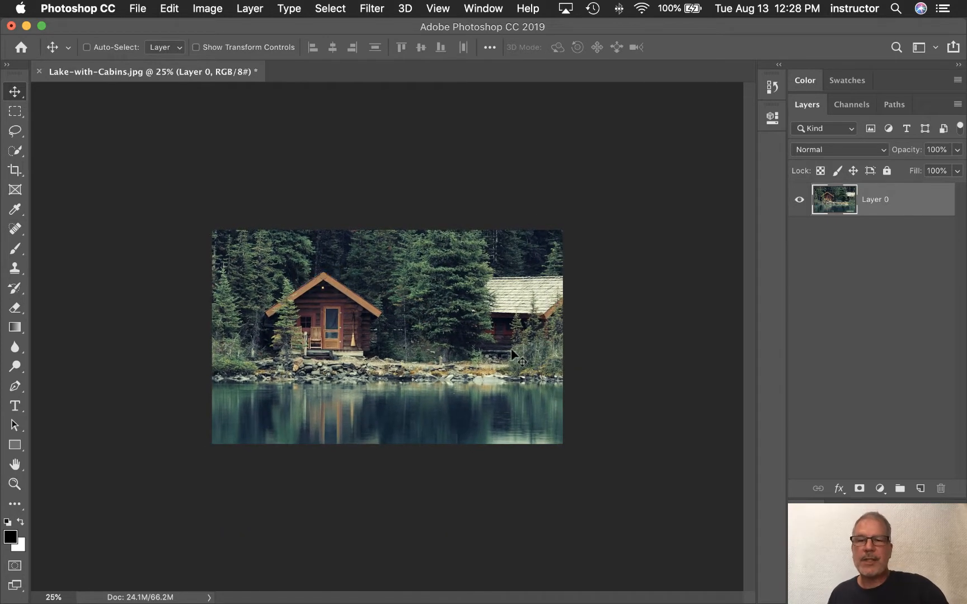
pyautogui.click(140, 10)
pyautogui.click(162, 179)
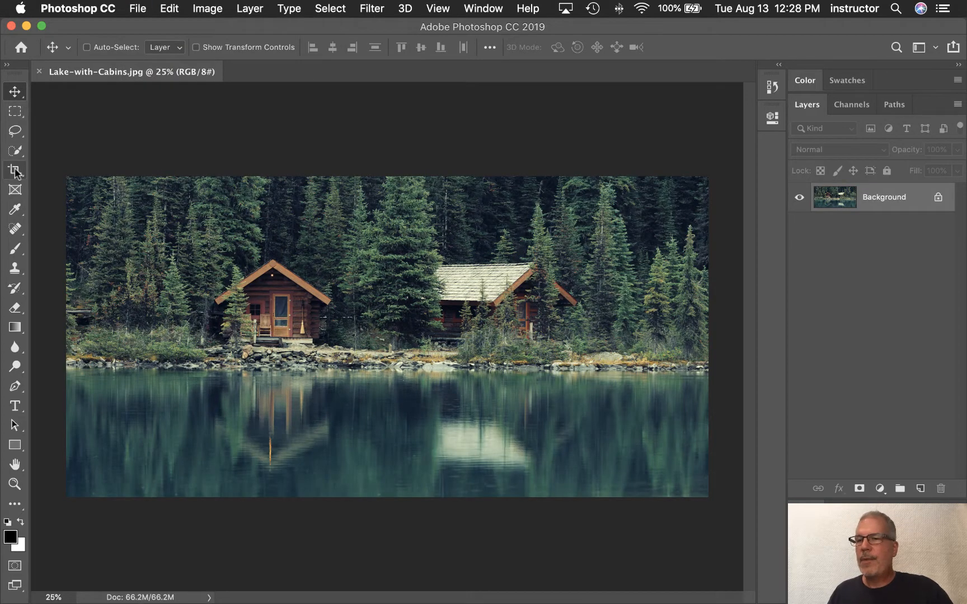
# Step: Rotate the whole lake photo counterclockwise inside the crop frame so that the shoreline slopes upward to the right
pyautogui.click(15, 171)
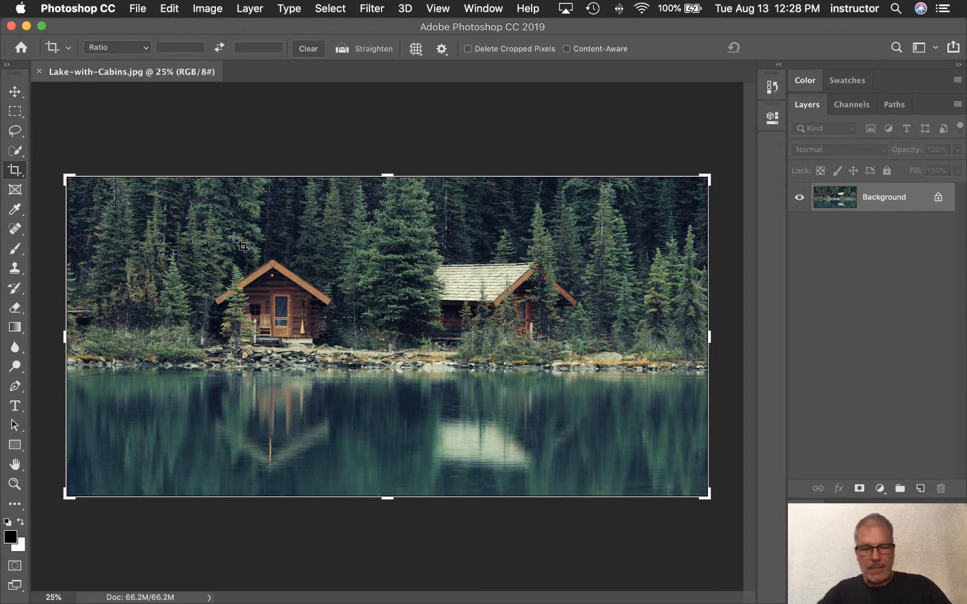
pyautogui.press('super')
pyautogui.press('super+plus')
pyautogui.press('super+plus')
pyautogui.press('super+plus')
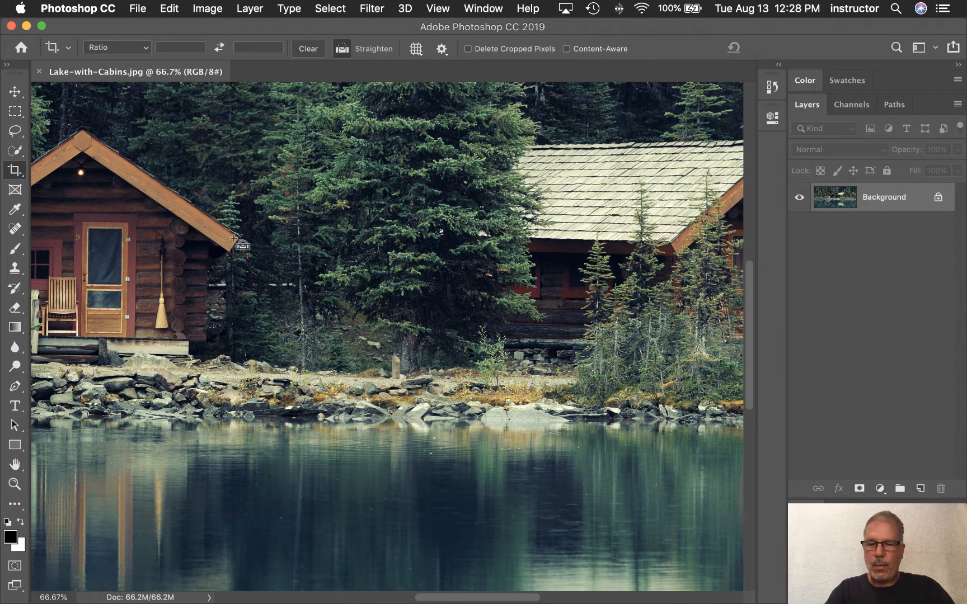
pyautogui.press('super+1')
pyautogui.press('super+0')
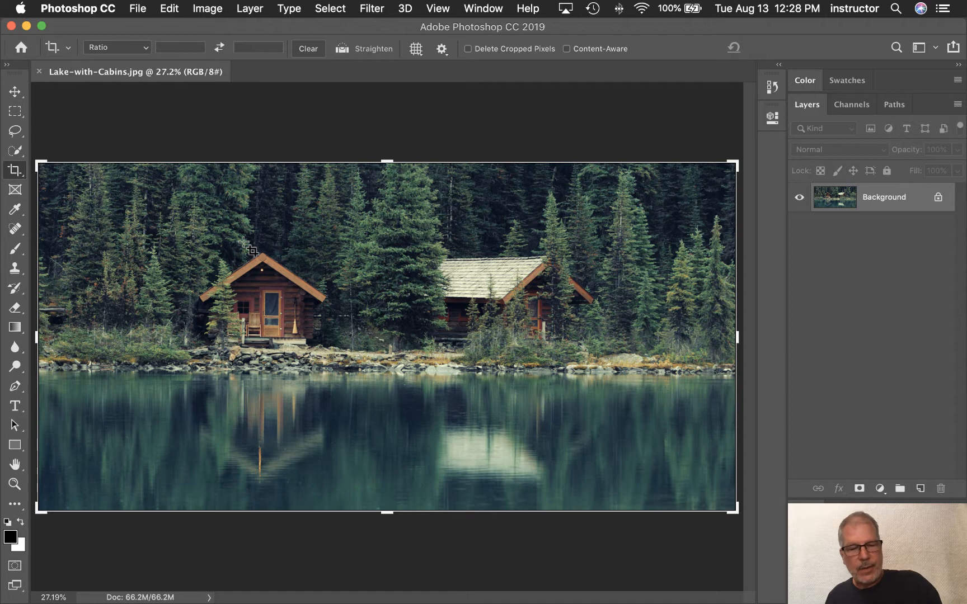
pyautogui.press('super+minus')
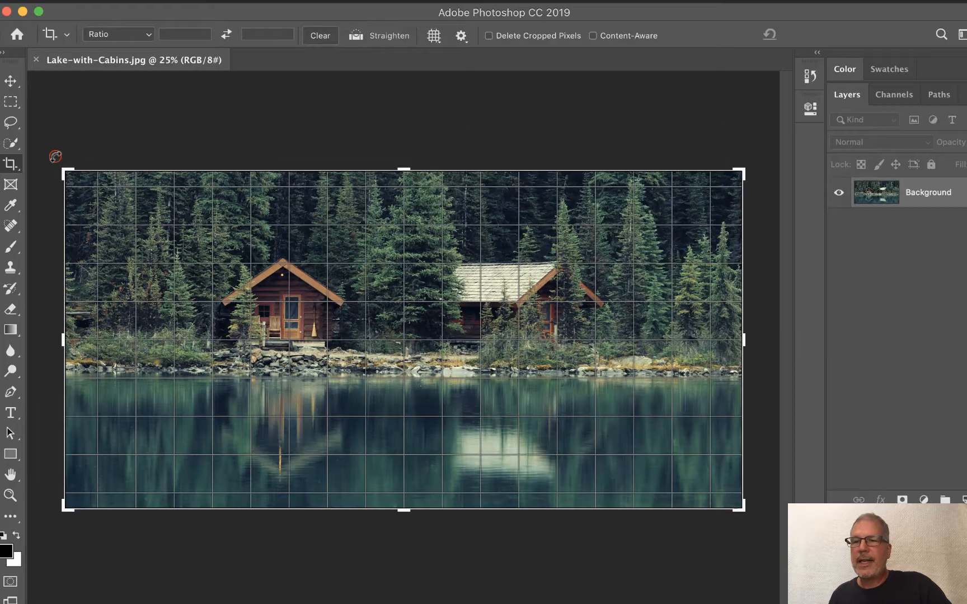
pyautogui.moveTo(28, 64); pyautogui.dragTo(88, 78)
pyautogui.moveTo(83, 155); pyautogui.dragTo(27, 231)
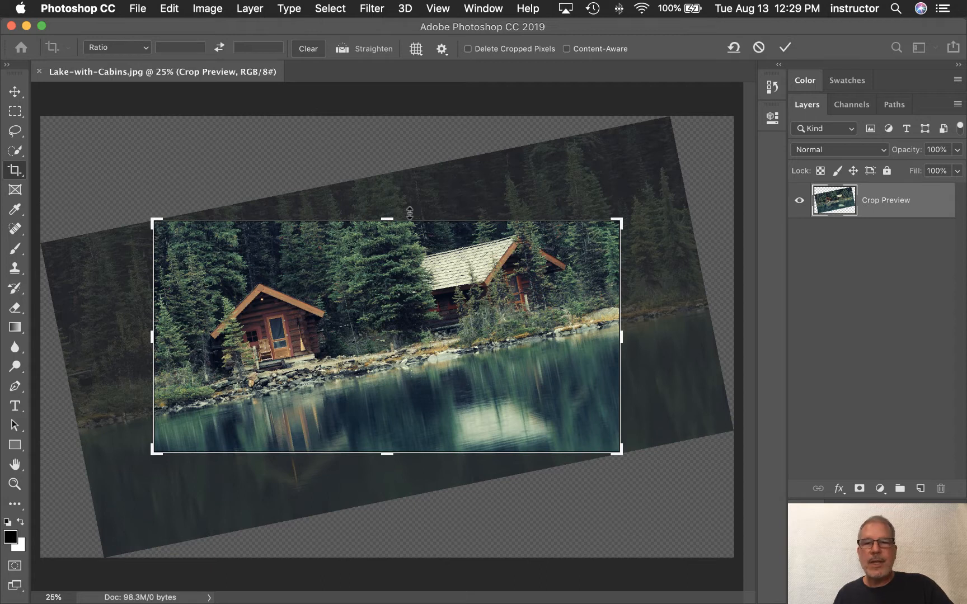
# Step: Trim the crop frame's height slightly, reposition the tilted photo so it fills the frame, and commit the crop
pyautogui.moveTo(387, 220); pyautogui.dragTo(386, 225)
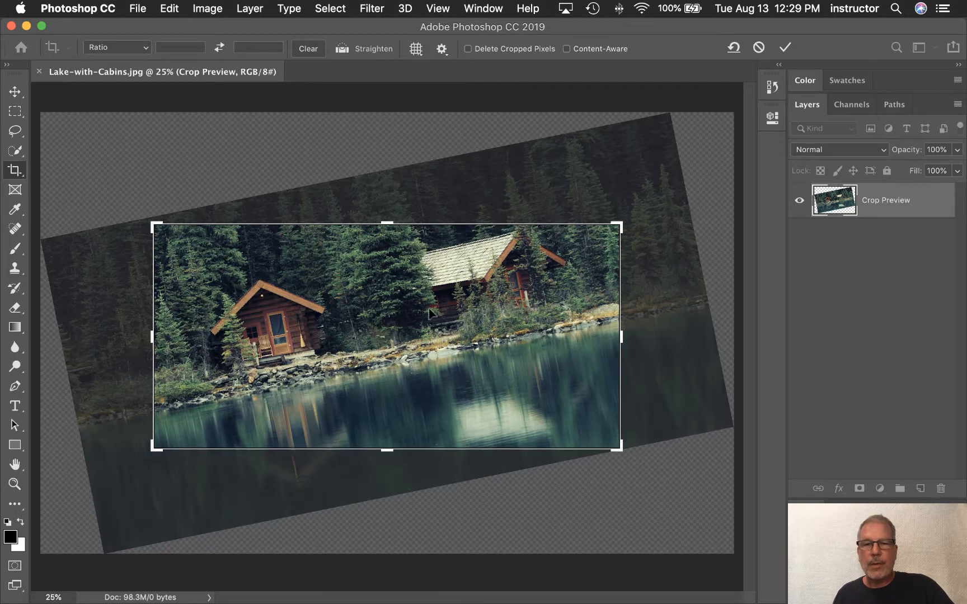
pyautogui.moveTo(544, 326); pyautogui.dragTo(560, 349)
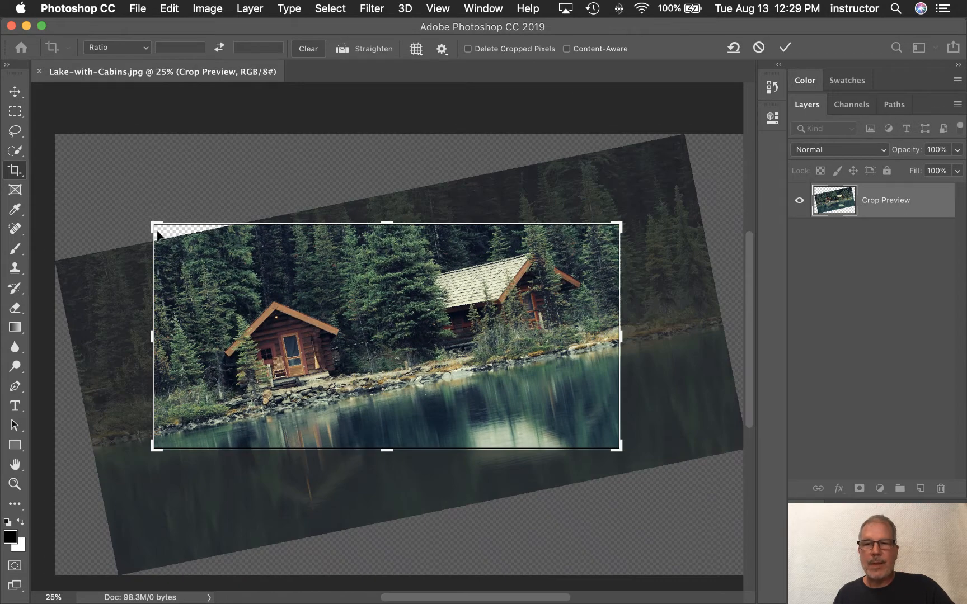
pyautogui.moveTo(385, 271); pyautogui.dragTo(396, 299)
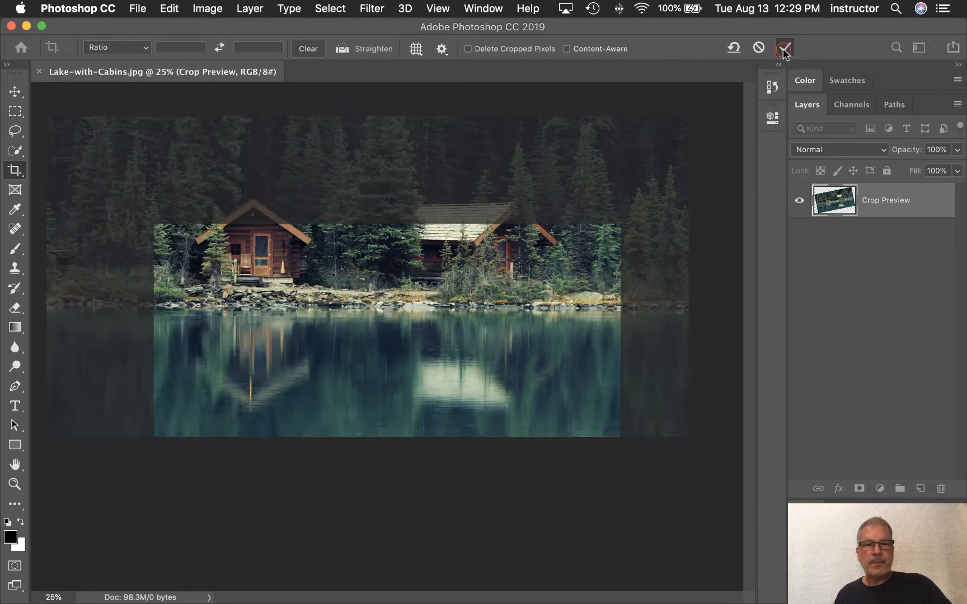
pyautogui.click(783, 50)
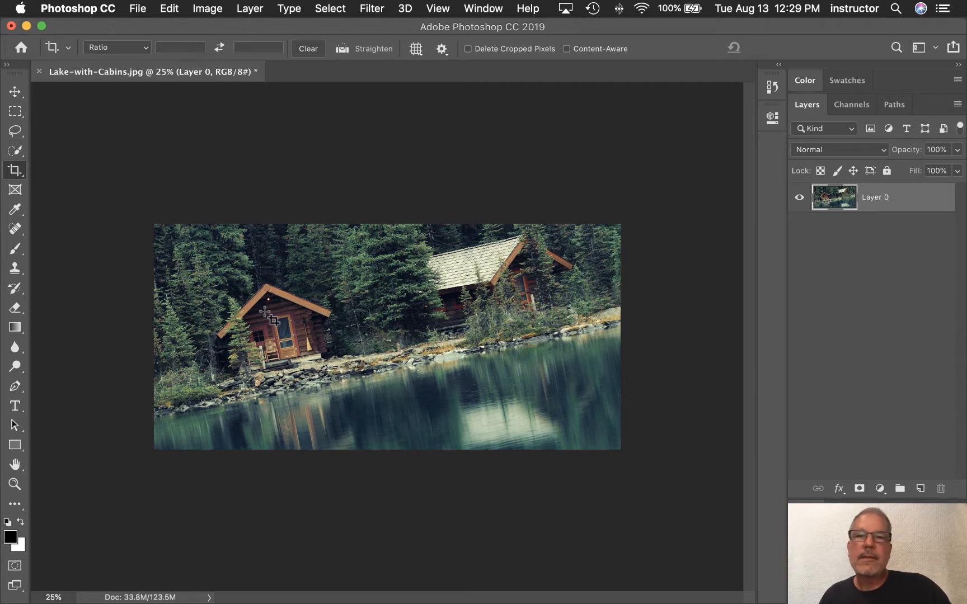
# Step: Straighten the tilted lake photo with the Straighten tool by tracing the shoreline from its left end to its right end
pyautogui.click(351, 300)
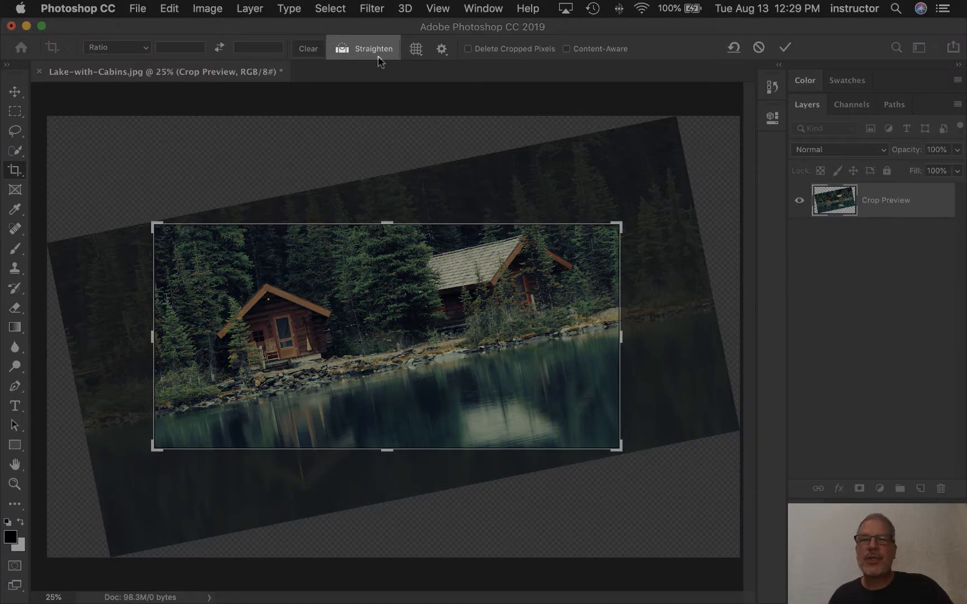
pyautogui.click(342, 51)
pyautogui.moveTo(175, 415)
pyautogui.mouseDown()
pyautogui.moveTo(399, 388)
pyautogui.moveTo(598, 332)
pyautogui.mouseUp()
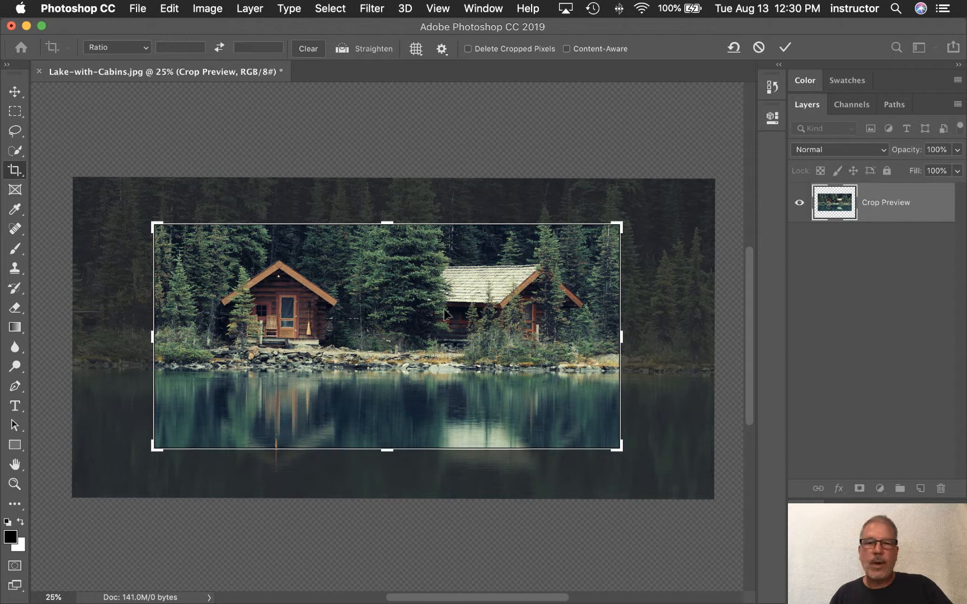
# Step: Tilt the photo counterclockwise, try a crop with the frame extended past the photo's edges, and undo that crop
pyautogui.moveTo(677, 311); pyautogui.dragTo(647, 258)
pyautogui.moveTo(621, 450); pyautogui.dragTo(641, 457)
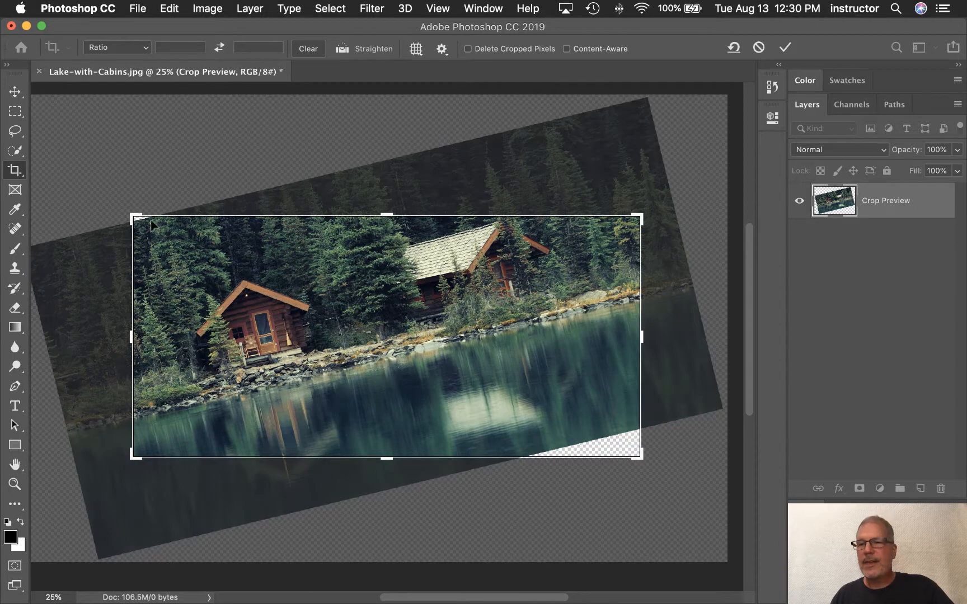
pyautogui.moveTo(133, 213); pyautogui.dragTo(117, 206)
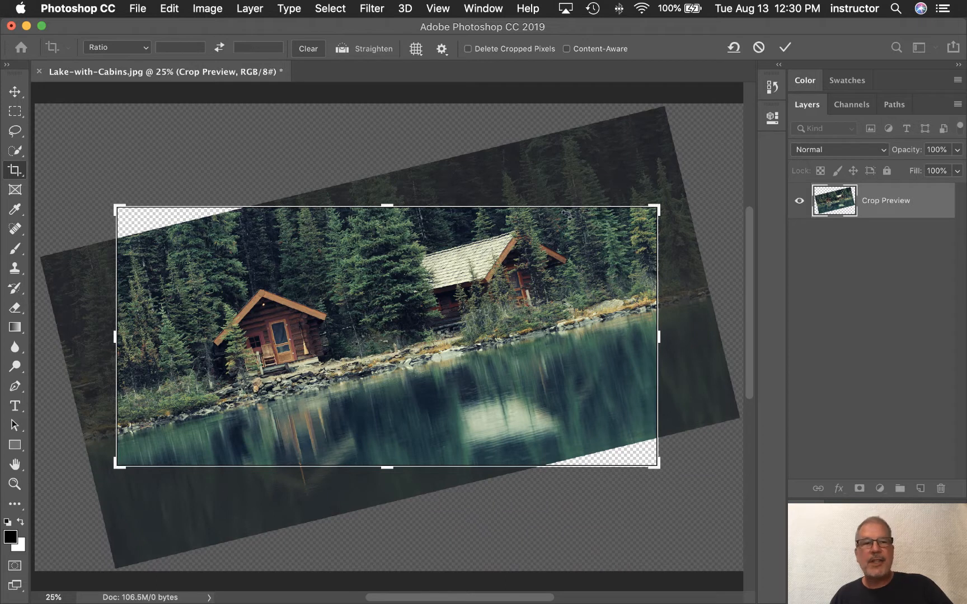
pyautogui.click(785, 47)
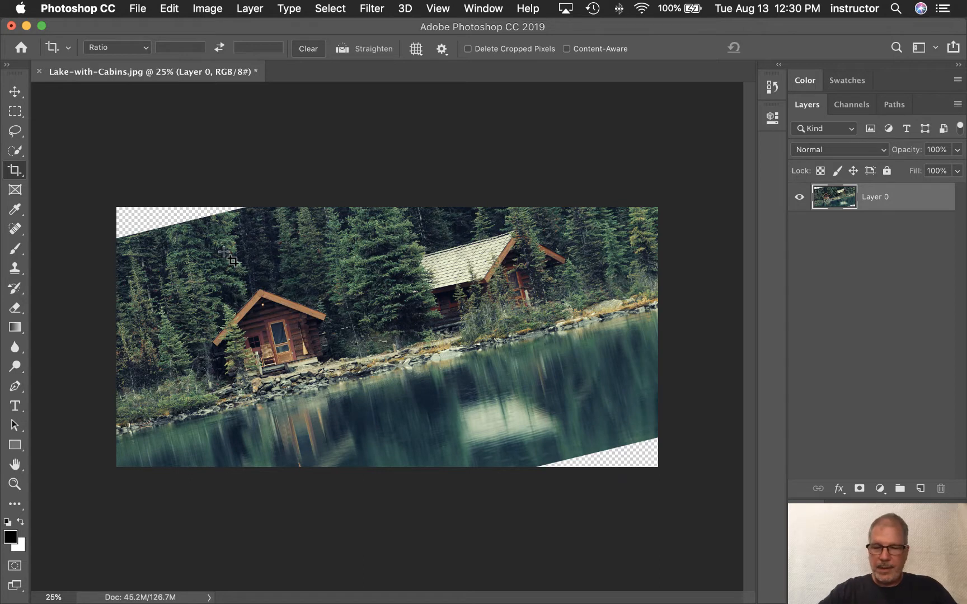
pyautogui.press('super+z')
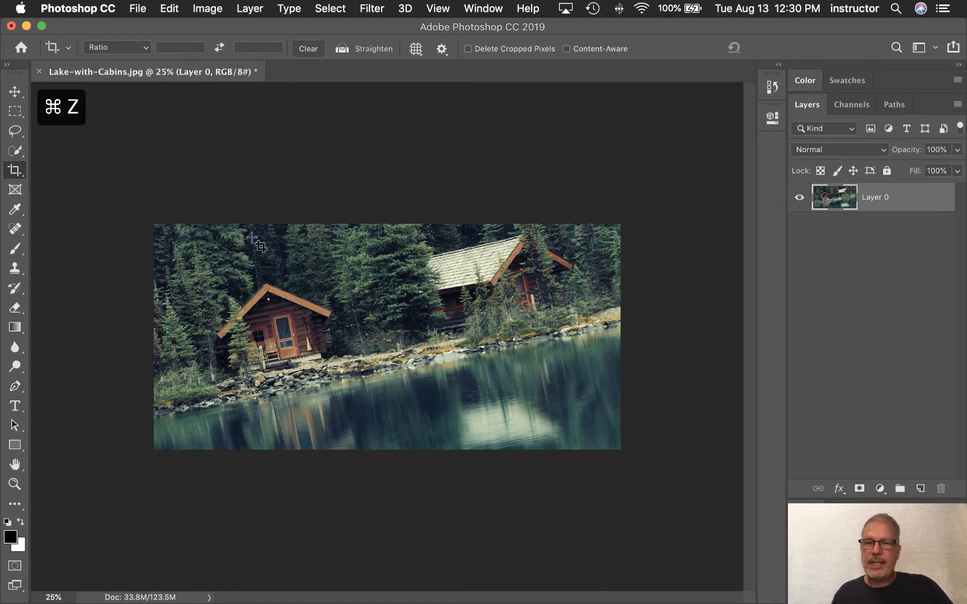
# Step: Extend the crop frame past the tilted photo's upper-left and lower-right edges, turn on Content-Aware, and commit the crop
pyautogui.click(264, 319)
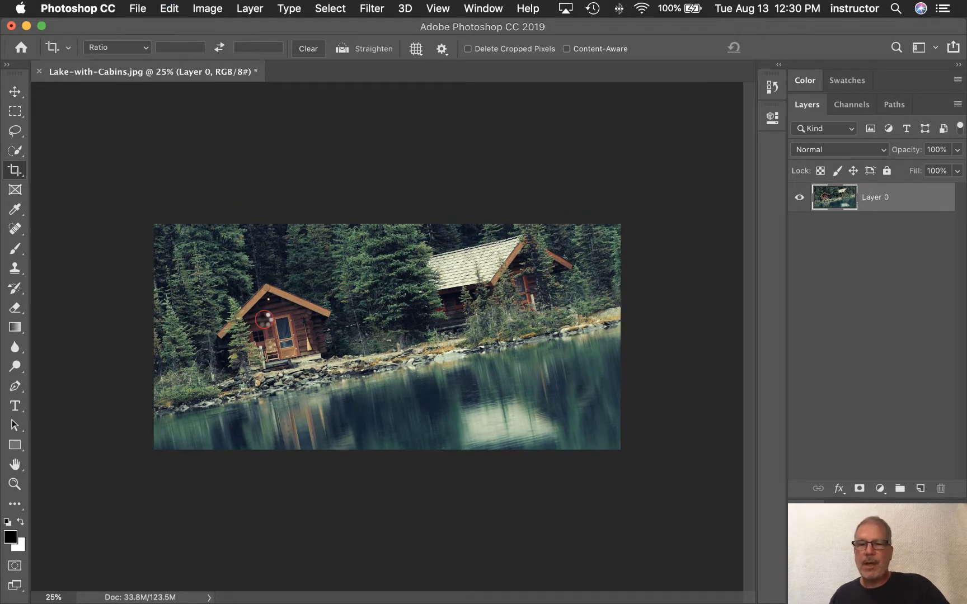
pyautogui.moveTo(619, 447); pyautogui.dragTo(641, 466)
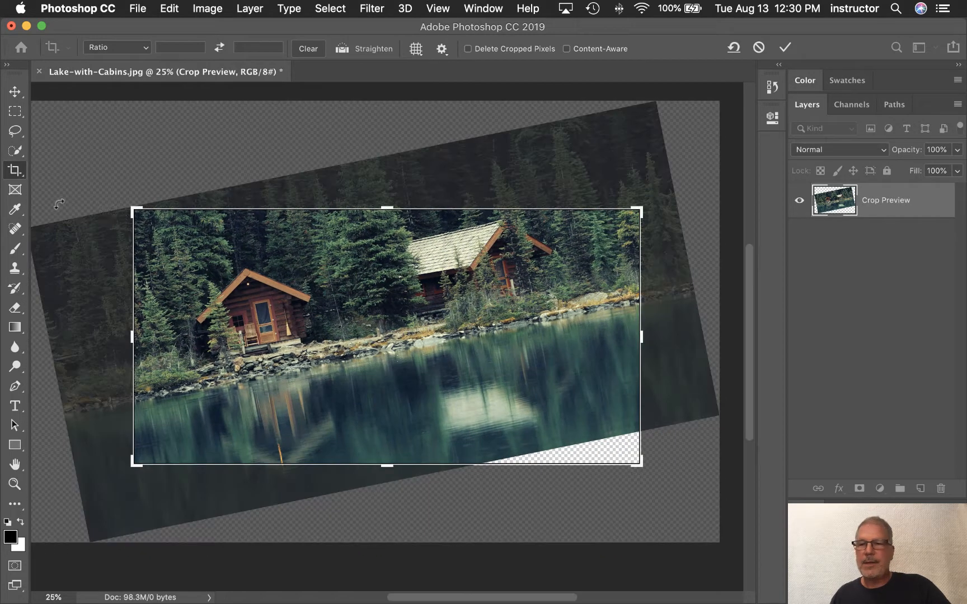
pyautogui.moveTo(133, 210); pyautogui.dragTo(121, 197)
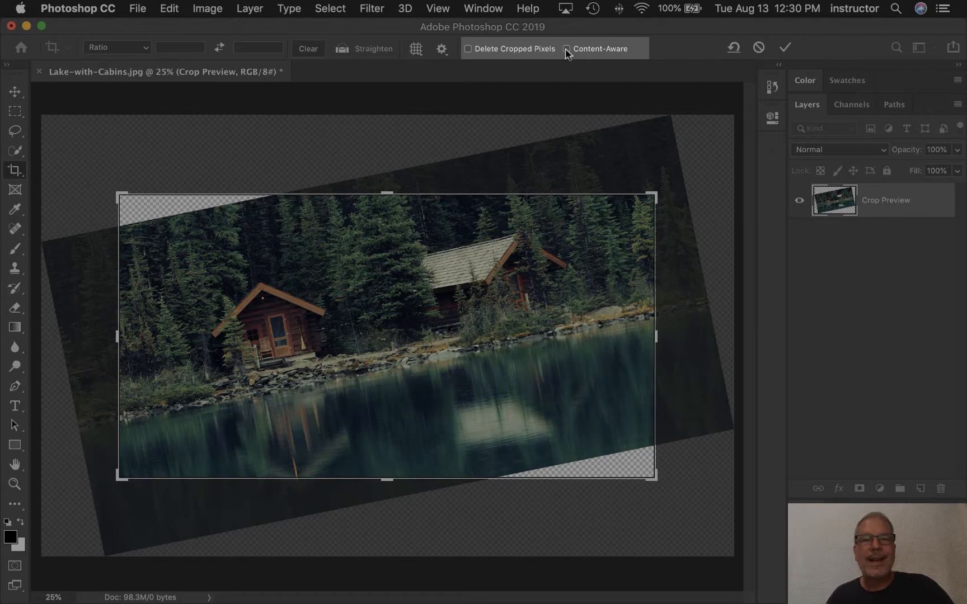
pyautogui.click(566, 49)
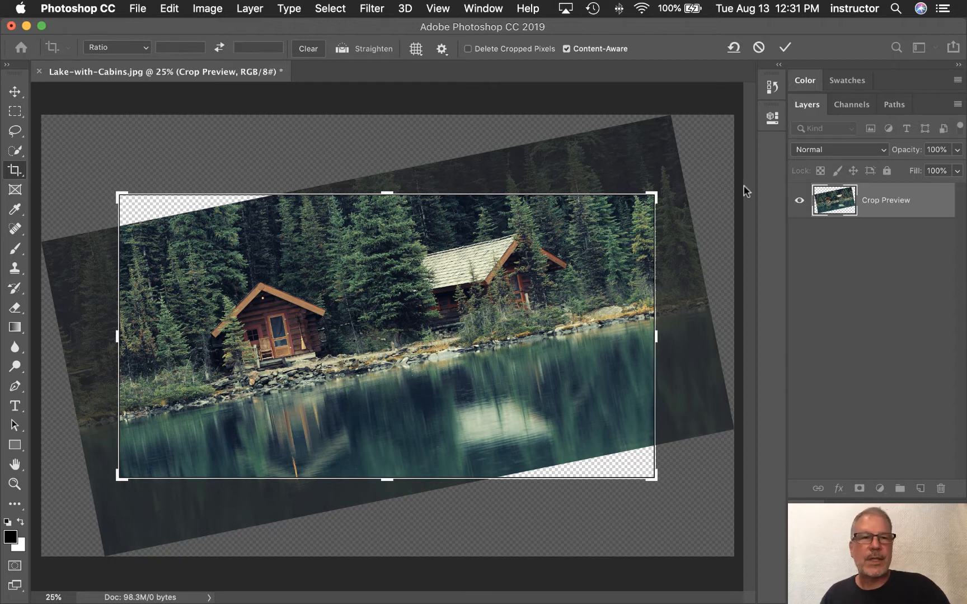
pyautogui.click(784, 48)
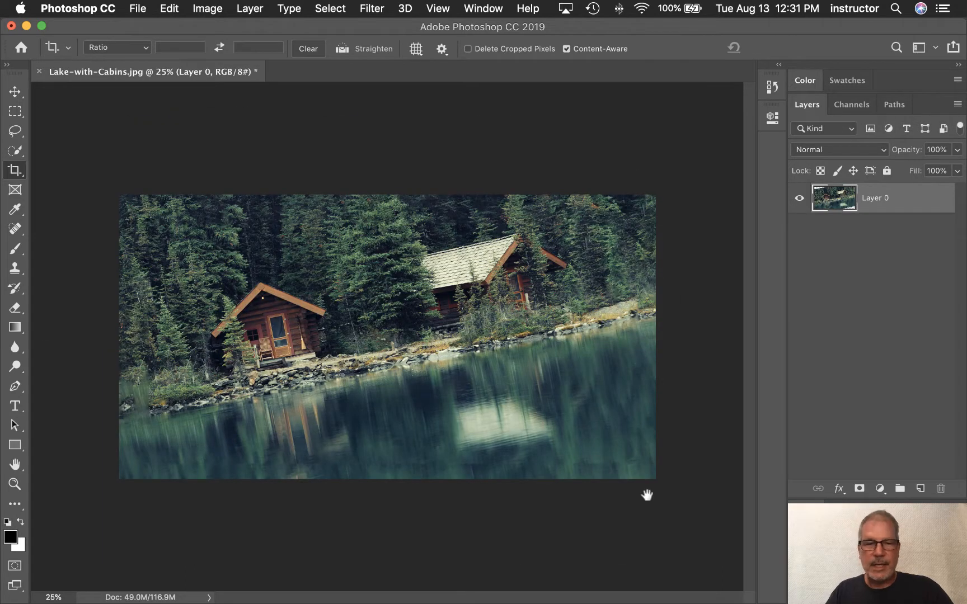
# Step: Examine the content-aware fill up close in the photo's lower-right and upper-left corners, and return to the whole image
pyautogui.keyDown('super'); pyautogui.click(631, 488); pyautogui.keyUp('super')
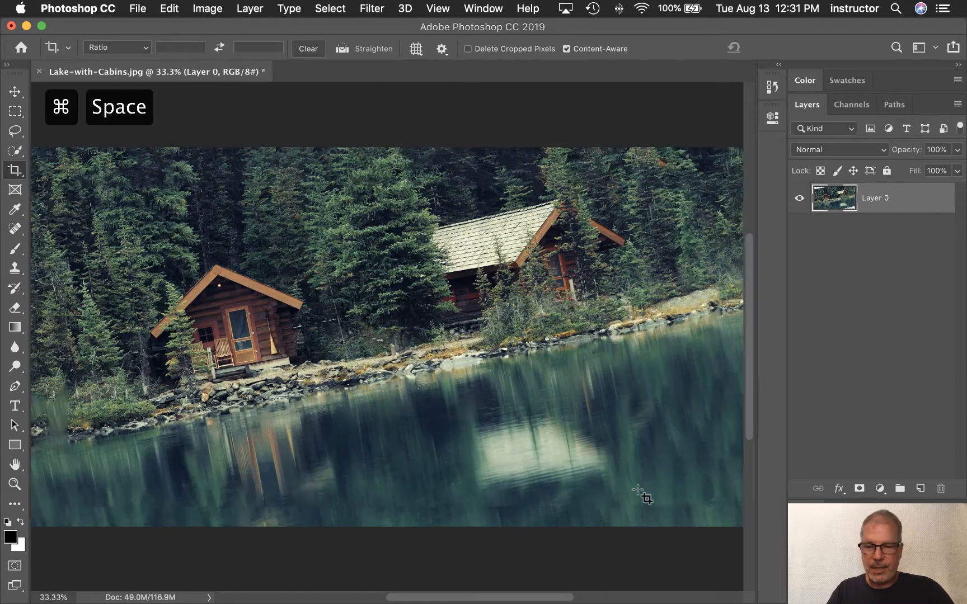
pyautogui.keyDown('super'); pyautogui.click(658, 497); pyautogui.keyUp('super')
pyautogui.moveTo(663, 500); pyautogui.dragTo(483, 365)
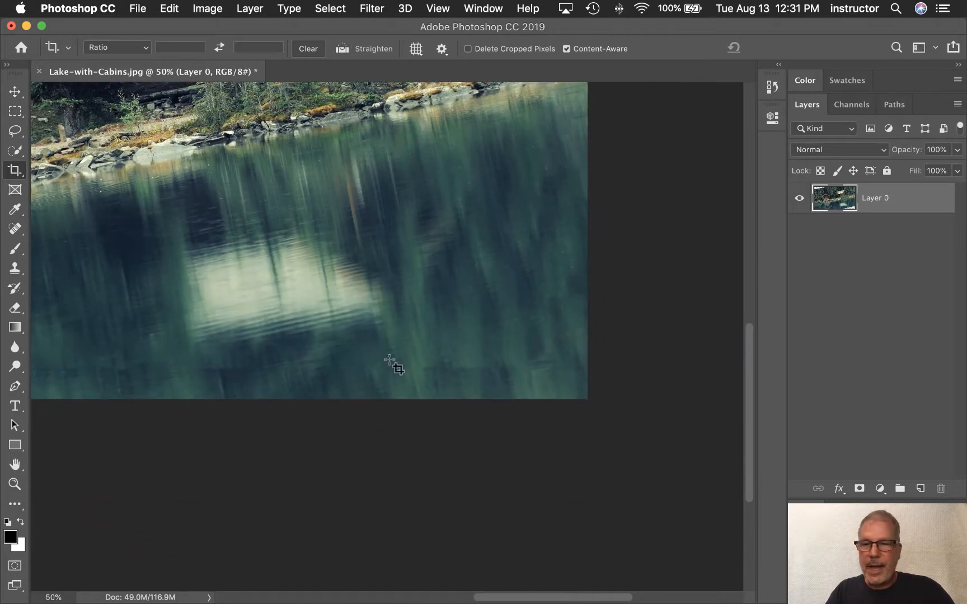
pyautogui.moveTo(290, 200); pyautogui.dragTo(504, 291)
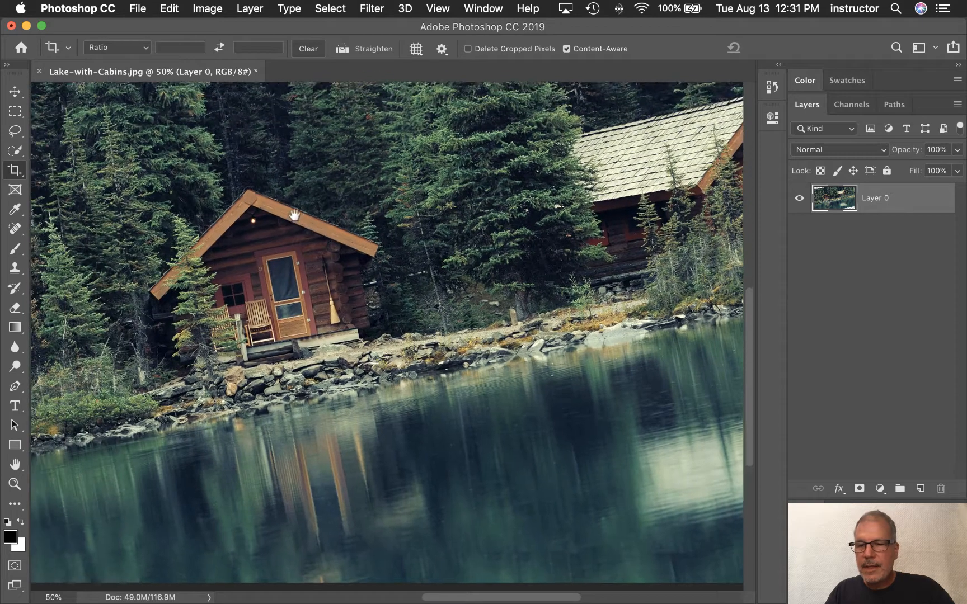
pyautogui.moveTo(294, 215); pyautogui.dragTo(443, 341)
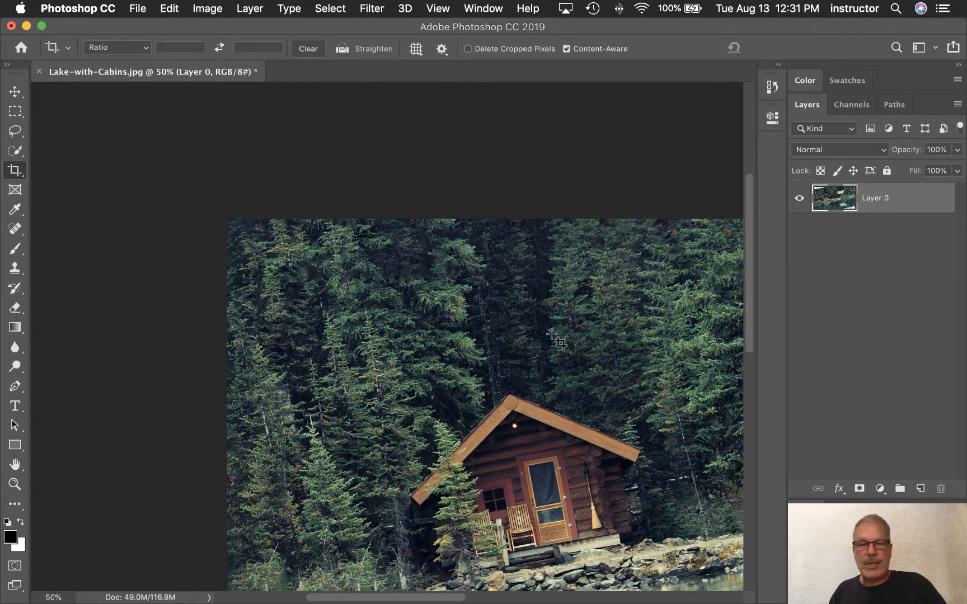
pyautogui.press('super+0')
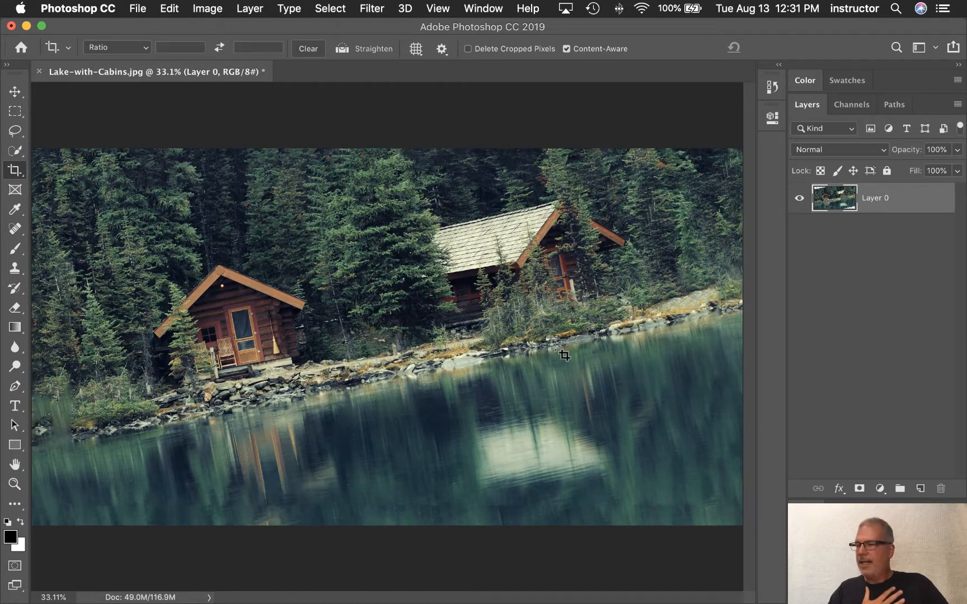